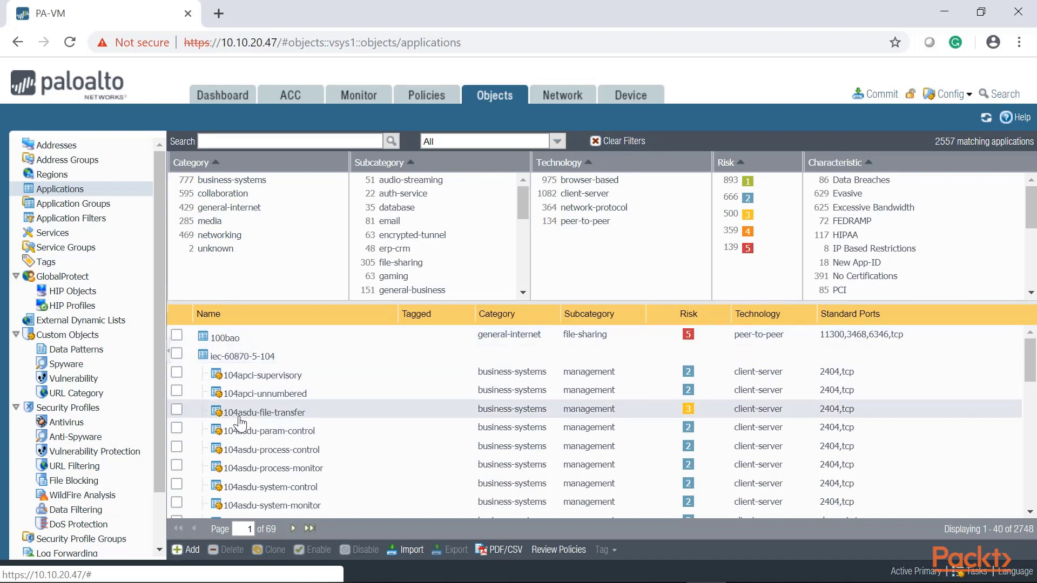
Step: Show the Objects > Applications list of 2557 applications and read an application's description
{"action": "mouse_move", "coordinate": [241, 424]}
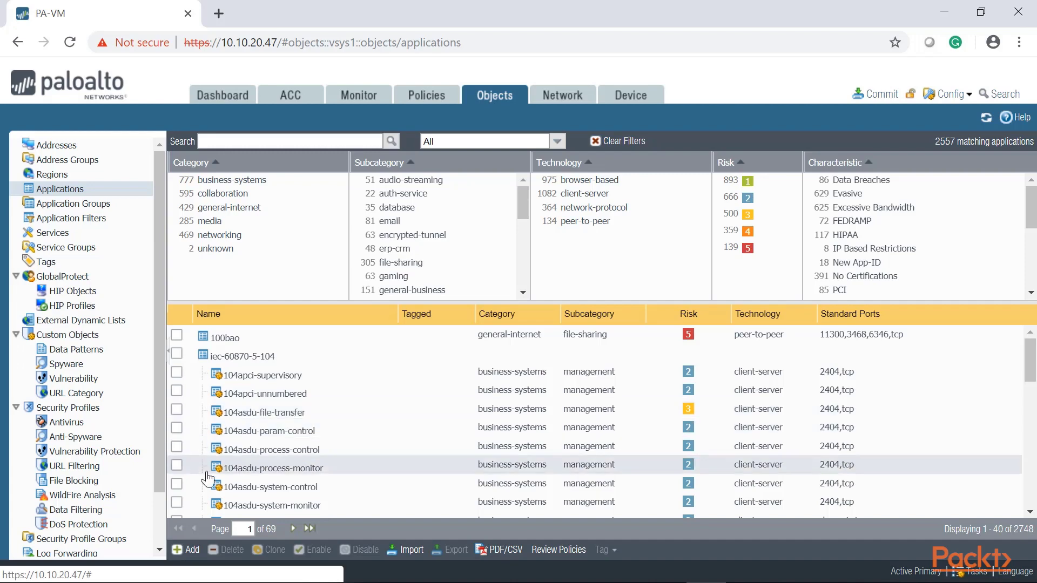
Step: Add a new application from the bottom of the Applications list
{"action": "left_click", "coordinate": [185, 549]}
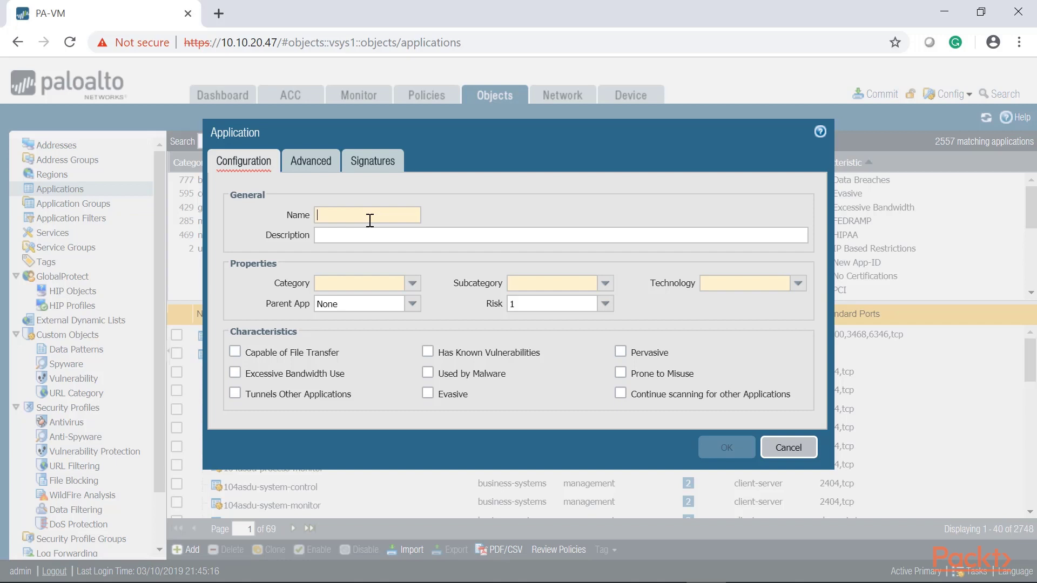
Step: Replace the mistyped name text with CustomApp1 in the Name field
{"action": "type", "text": "CustomApp1"}
Step: Set category business-systems and parent app windows-azure-base, found by searching Azure
{"action": "left_click", "coordinate": [413, 284]}
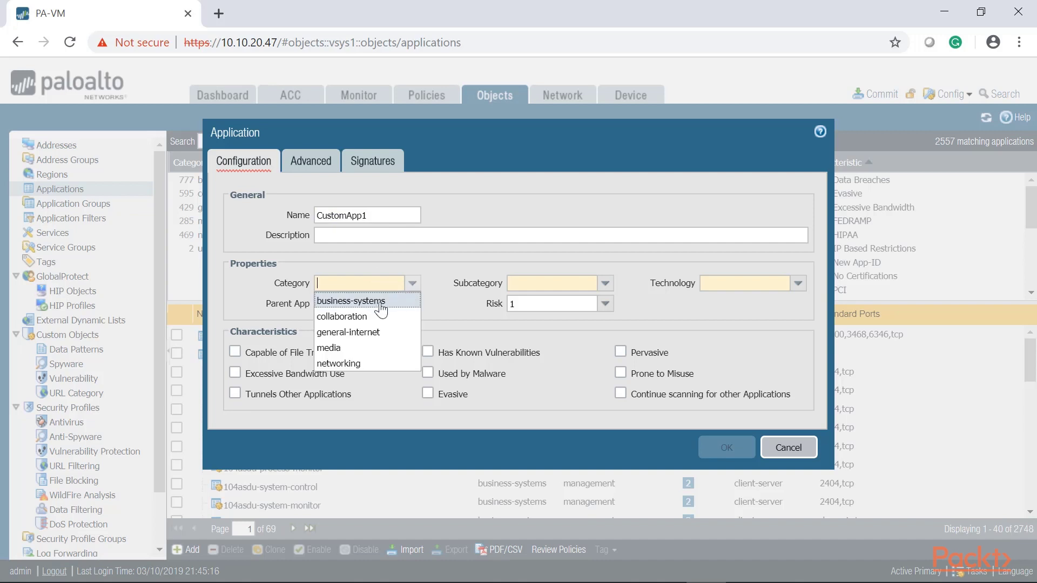
{"action": "left_click", "coordinate": [391, 301]}
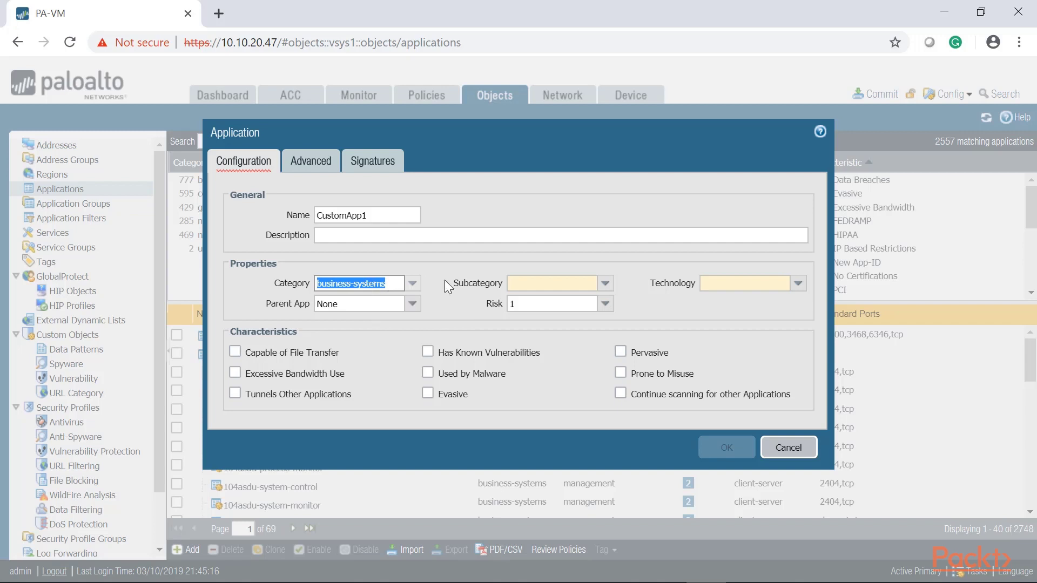
{"action": "left_click", "coordinate": [413, 304]}
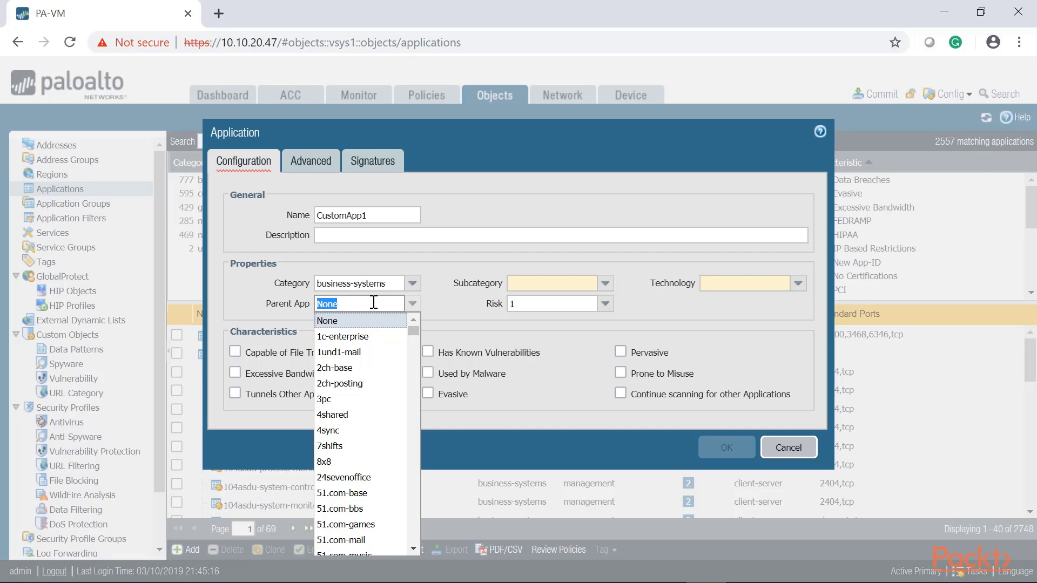
{"action": "type", "text": "AWS"}
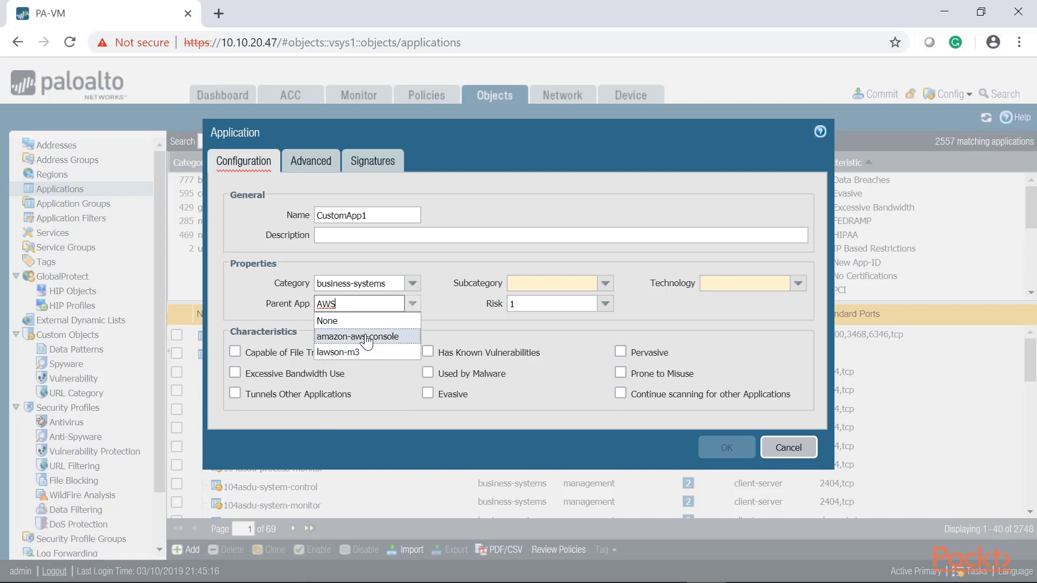
{"action": "double_click", "coordinate": [326, 304]}
{"action": "type", "text": "Azure"}
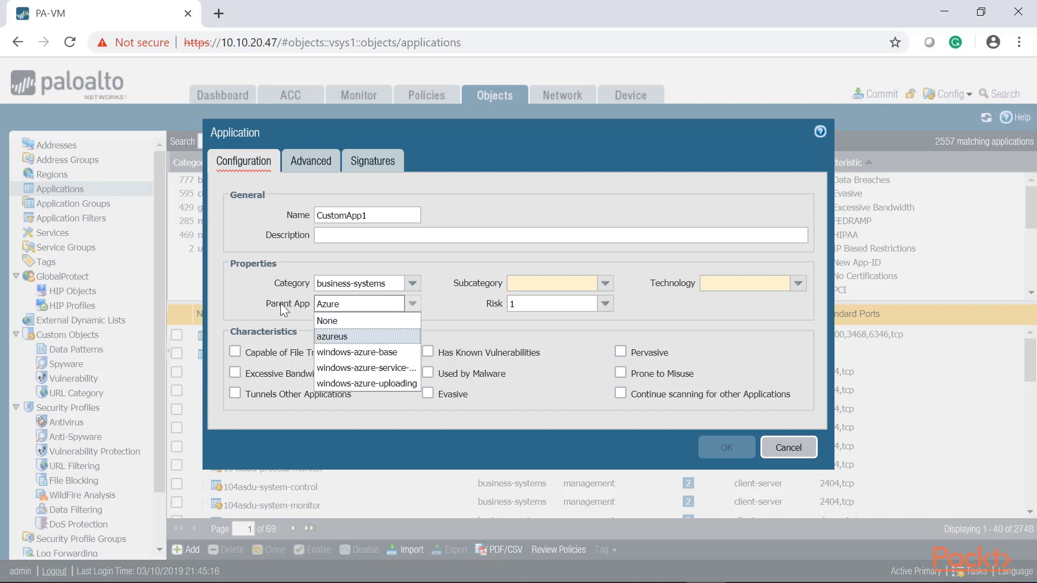
{"action": "left_click", "coordinate": [366, 354]}
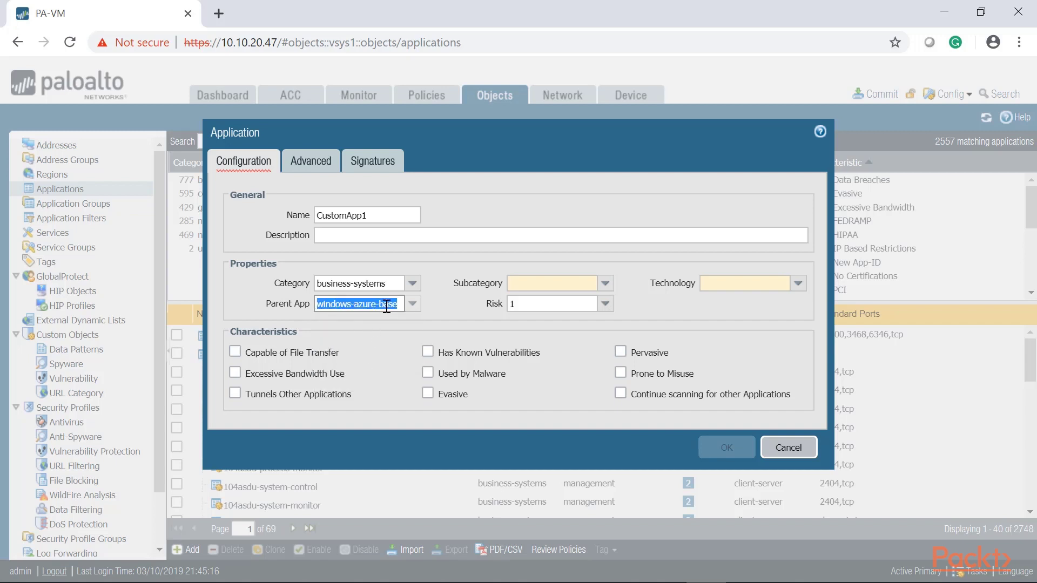
{"action": "left_click", "coordinate": [606, 284]}
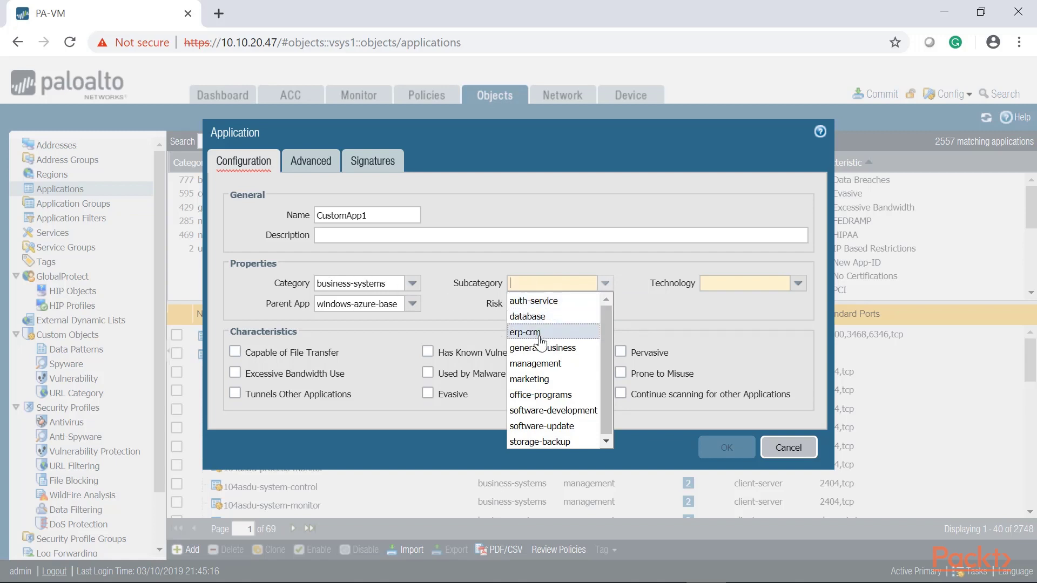
Step: Set subcategory marketing, risk 1 and technology browser-based for CustomApp1
{"action": "left_click", "coordinate": [537, 380]}
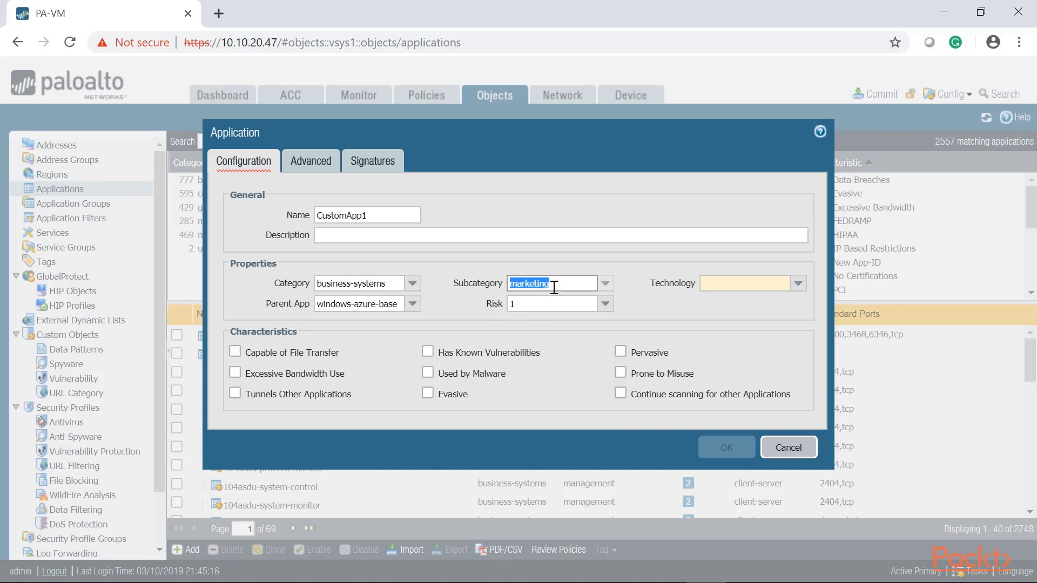
{"action": "left_click", "coordinate": [605, 304]}
{"action": "left_click", "coordinate": [527, 322]}
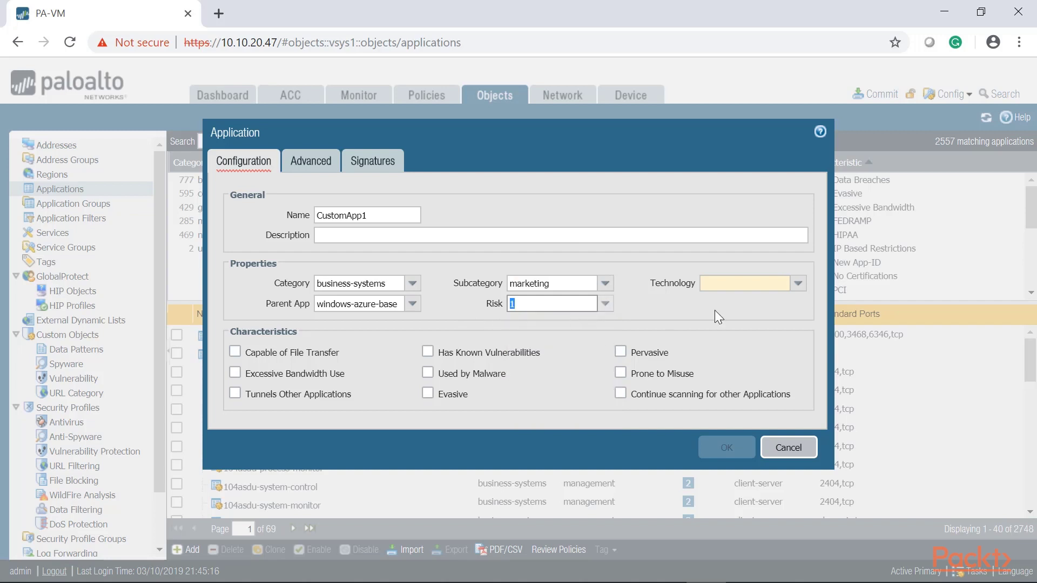
{"action": "left_click", "coordinate": [793, 286]}
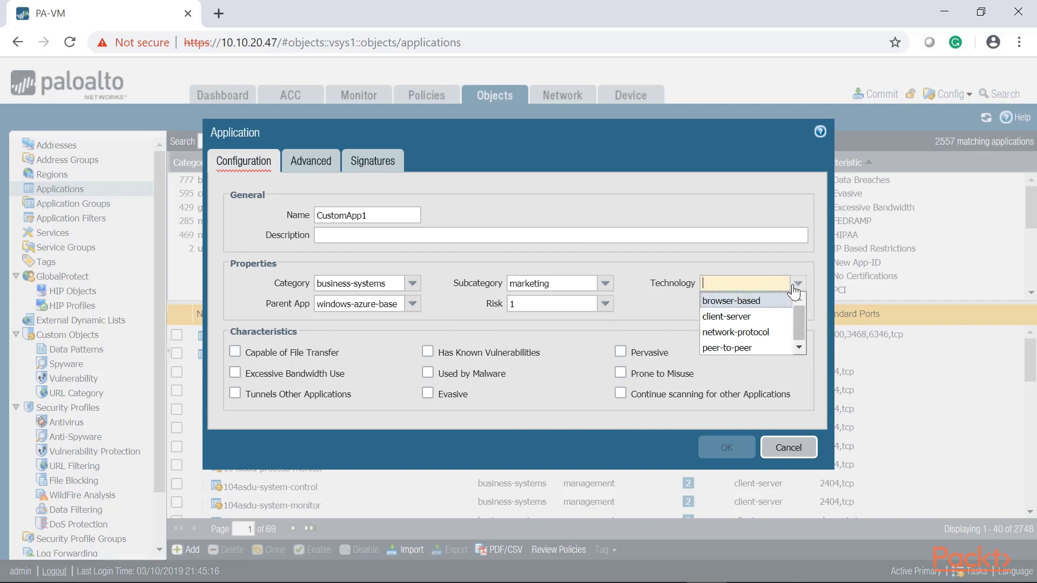
{"action": "left_click", "coordinate": [746, 305]}
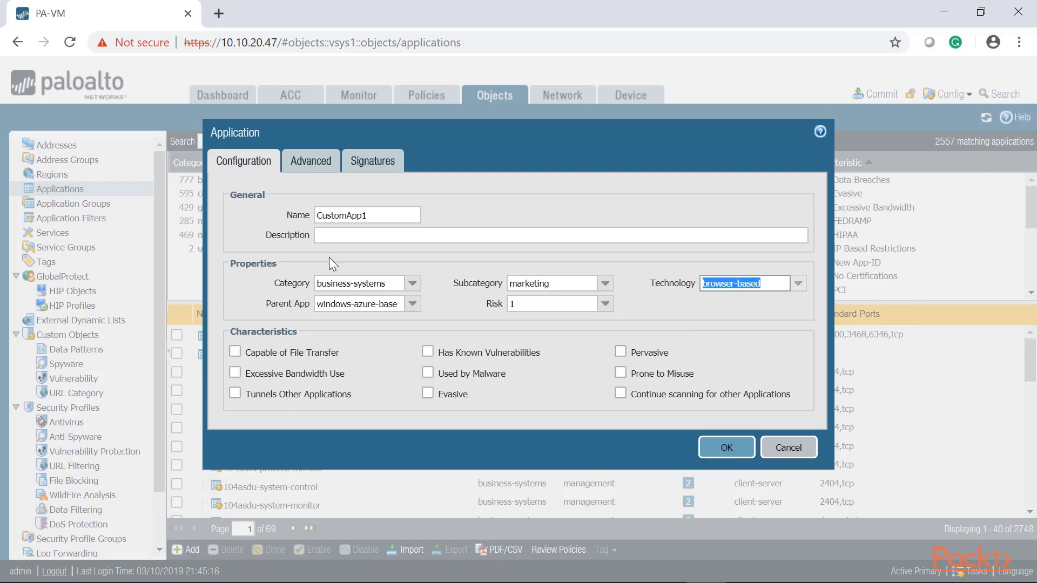
{"action": "left_click", "coordinate": [300, 162]}
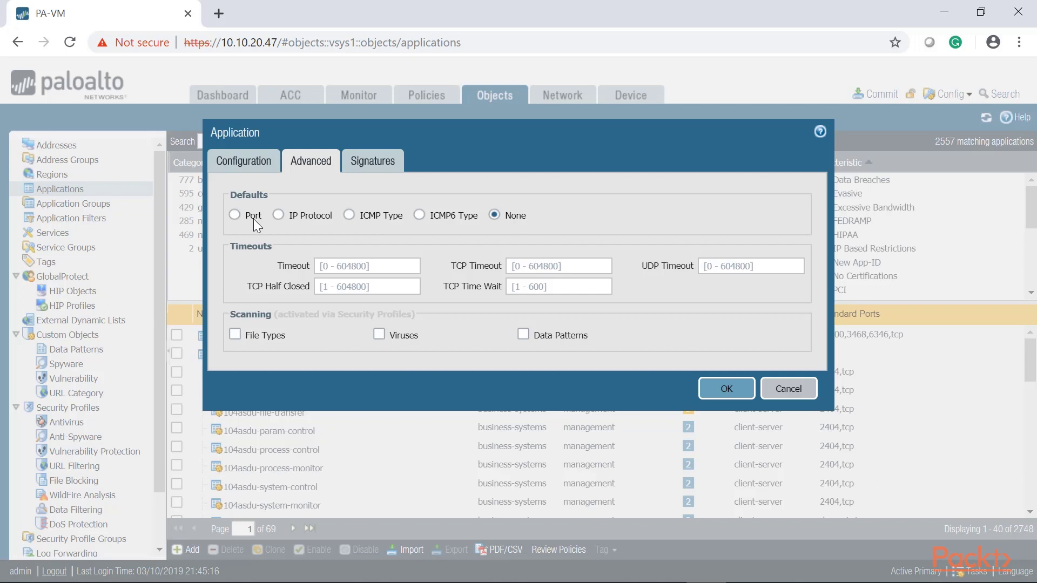
Step: Under Advanced Defaults, choose Port and add default port 4546
{"action": "left_click", "coordinate": [233, 215]}
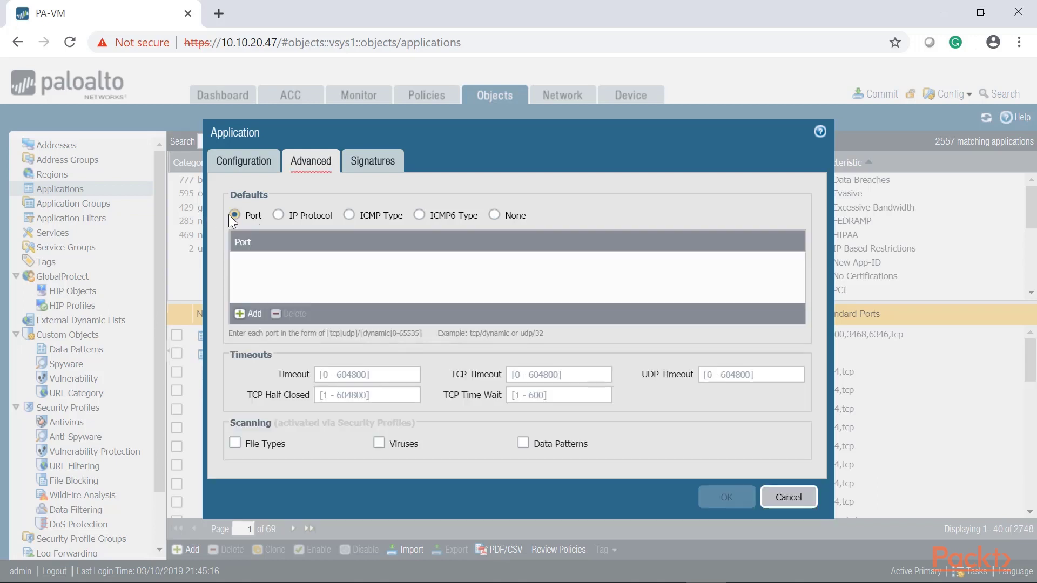
{"action": "left_click", "coordinate": [252, 314]}
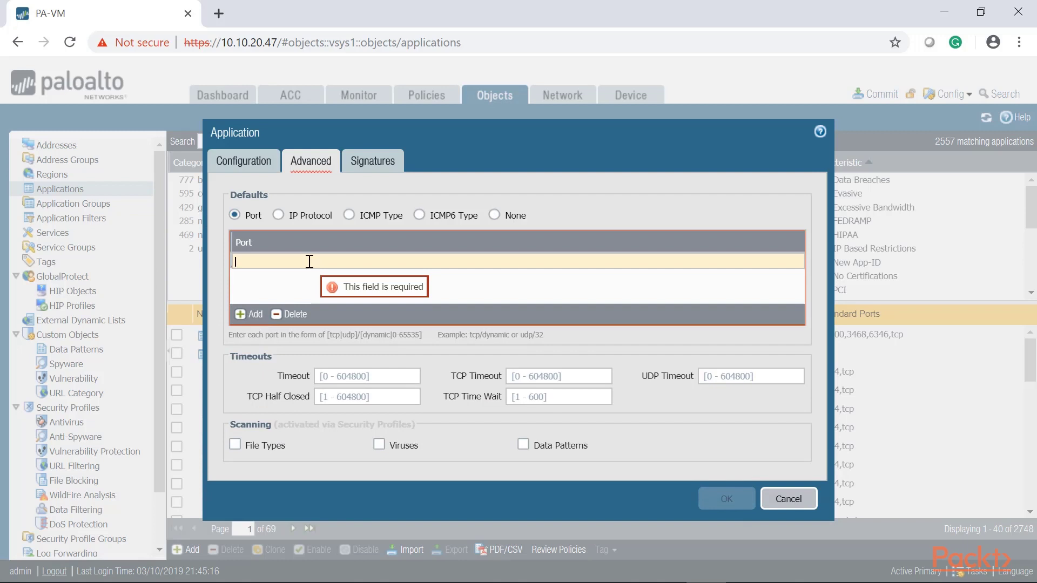
{"action": "type", "text": "4546"}
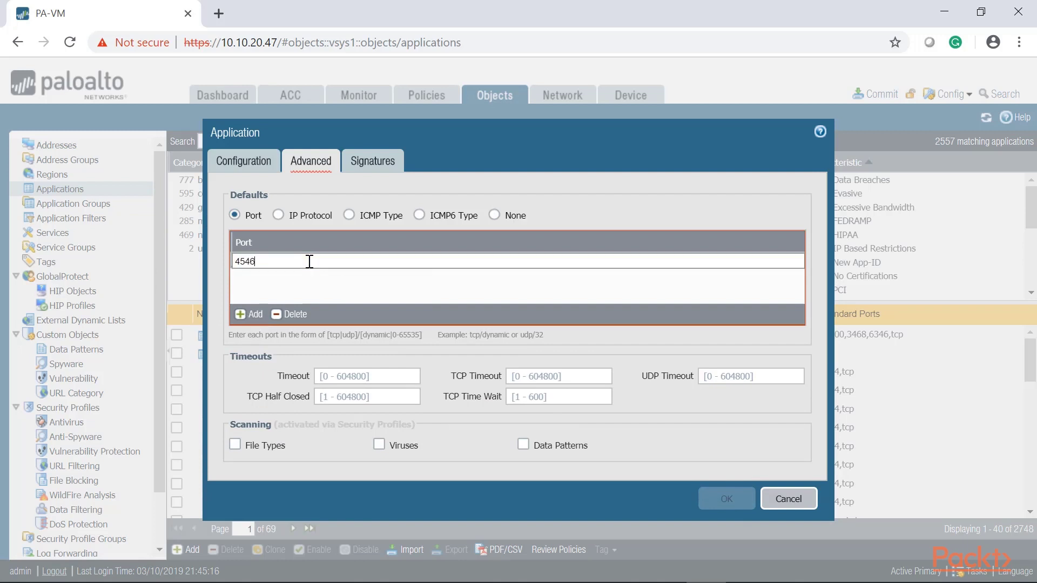
{"action": "left_click", "coordinate": [308, 294]}
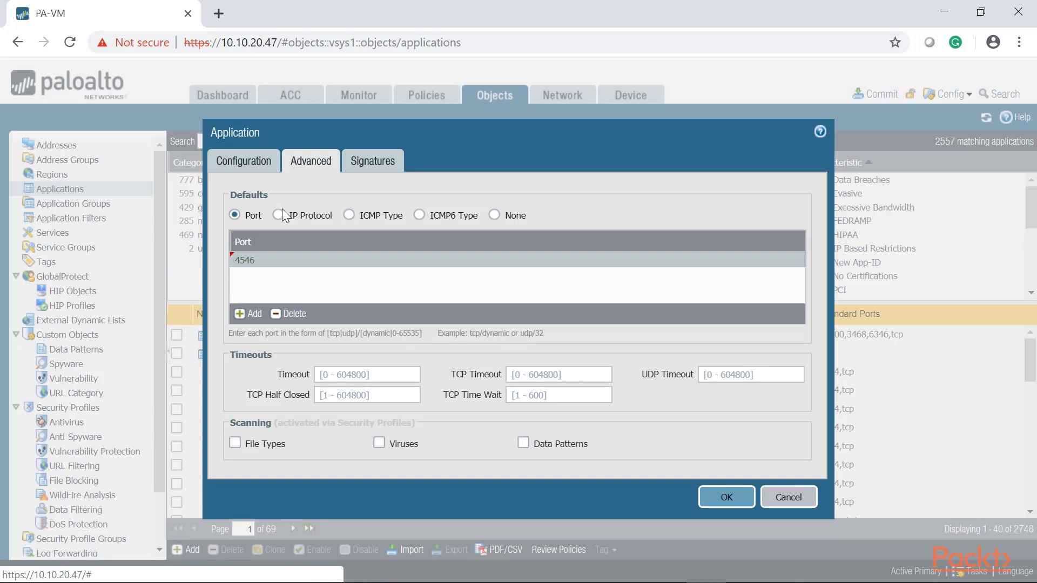
{"action": "left_click", "coordinate": [238, 162]}
{"action": "left_click_drag", "start_coordinate": [380, 216], "coordinate": [300, 217]}
Step: Add a new signature from CustomApp1's empty Signatures list
{"action": "left_click", "coordinate": [373, 162]}
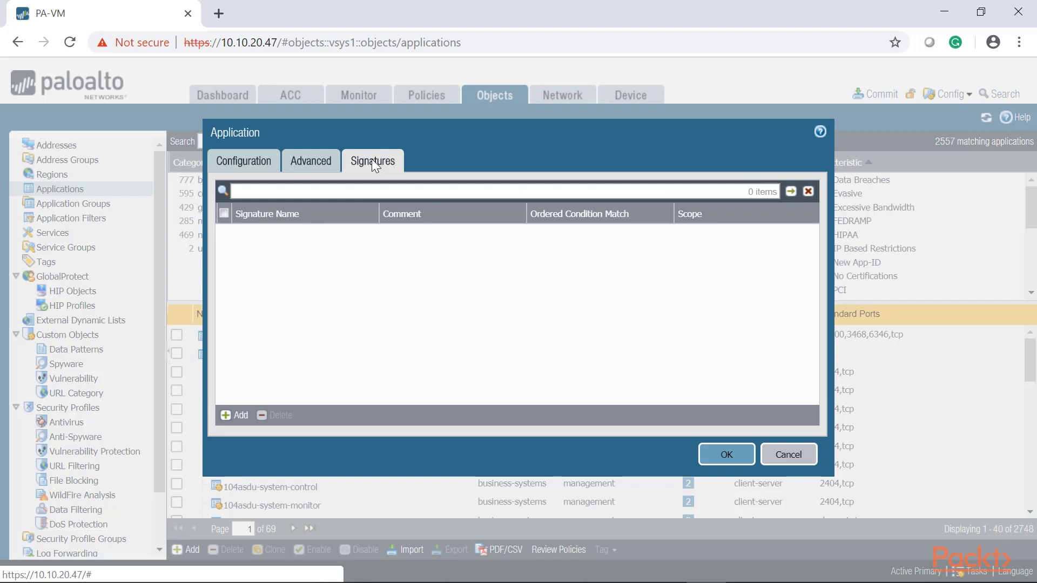
{"action": "left_click_drag", "start_coordinate": [372, 152], "coordinate": [486, 143]}
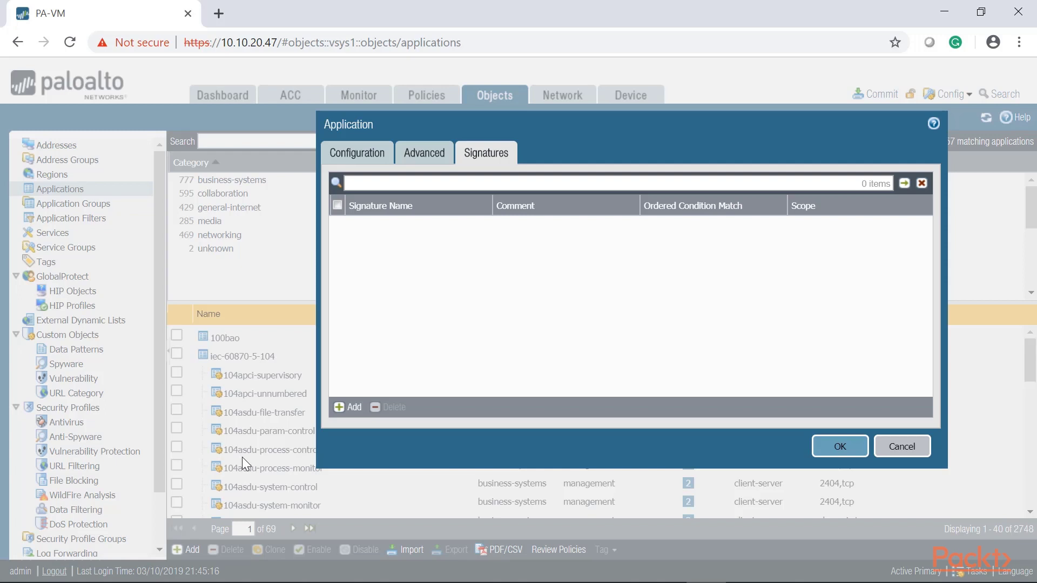
{"action": "left_click", "coordinate": [354, 408]}
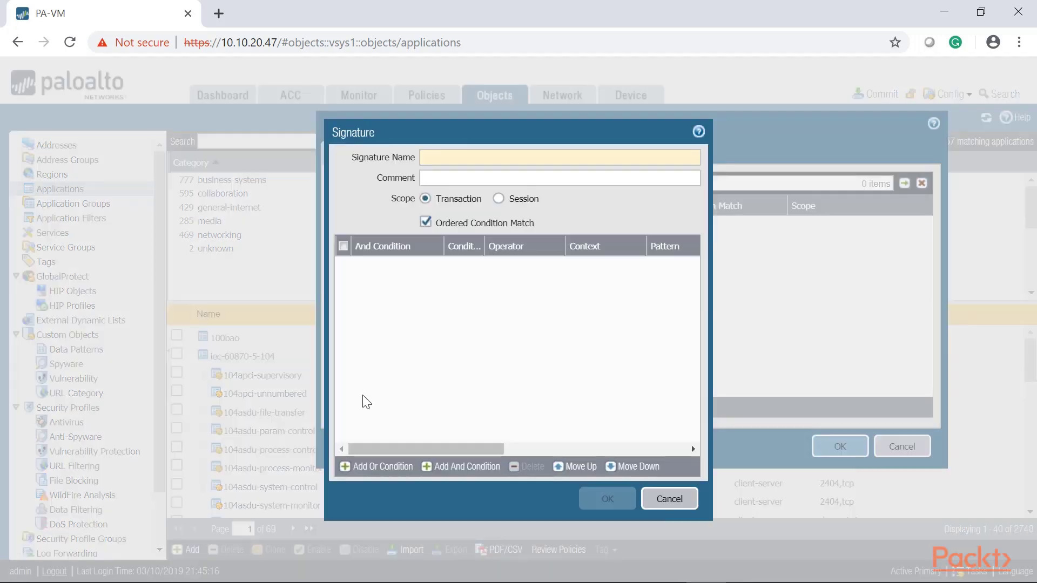
Step: Add an Or condition to the signature, using the Pattern Match operator
{"action": "left_click", "coordinate": [466, 158]}
{"action": "left_click", "coordinate": [377, 467]}
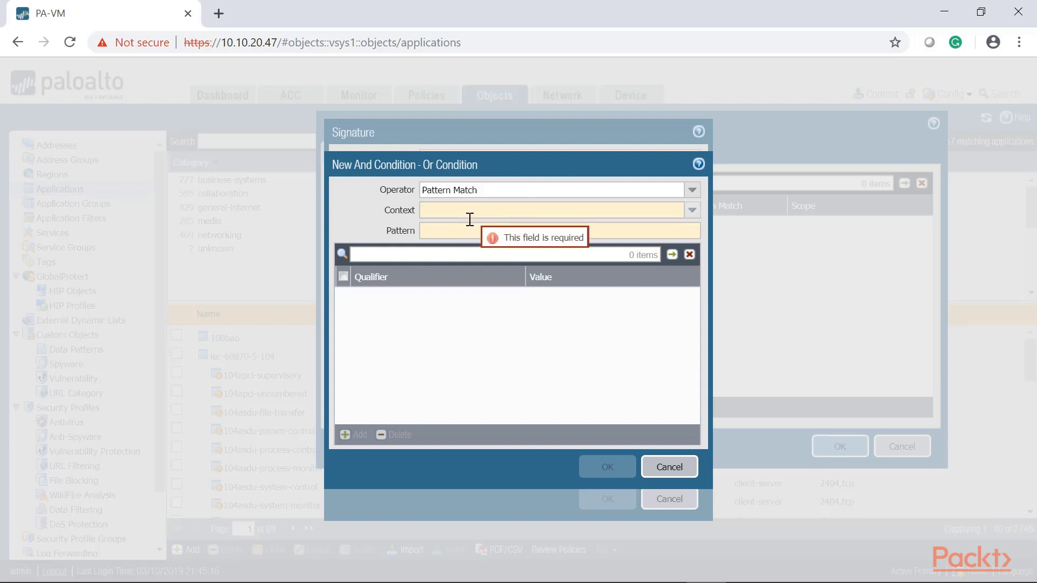
{"action": "left_click", "coordinate": [692, 210]}
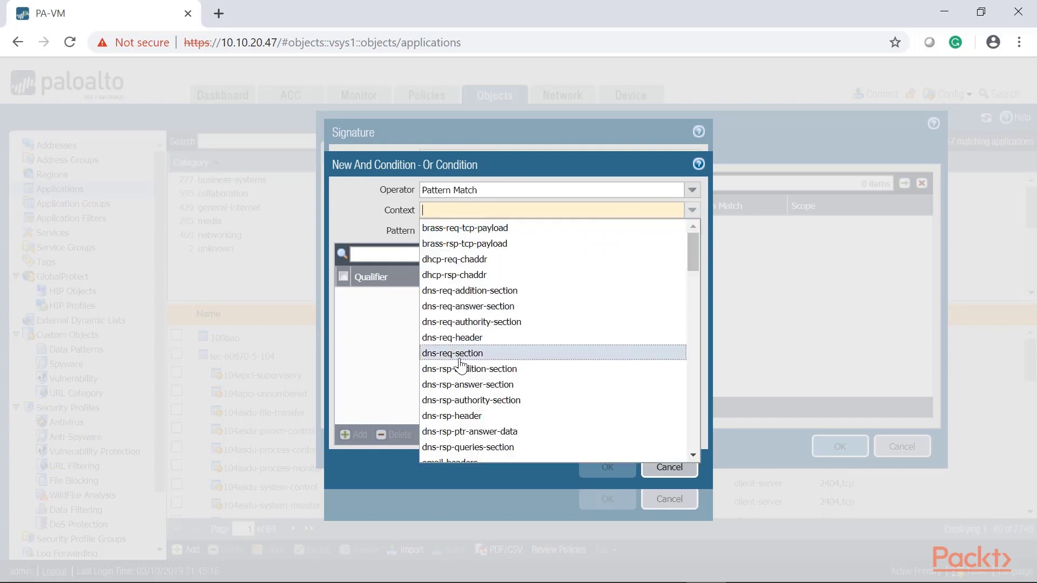
{"action": "scroll", "coordinate": [462, 359], "scroll_direction": "down", "scroll_amount": 15}
{"action": "scroll", "coordinate": [460, 366], "scroll_direction": "down", "scroll_amount": 5}
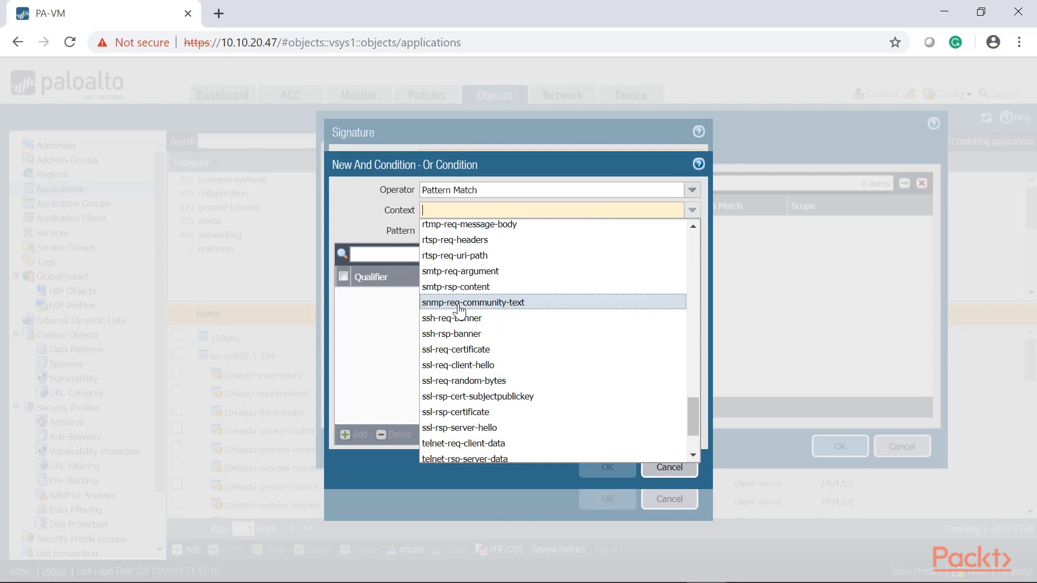
{"action": "scroll", "coordinate": [467, 345], "scroll_direction": "up", "scroll_amount": 5}
{"action": "scroll", "coordinate": [474, 351], "scroll_direction": "up", "scroll_amount": 4}
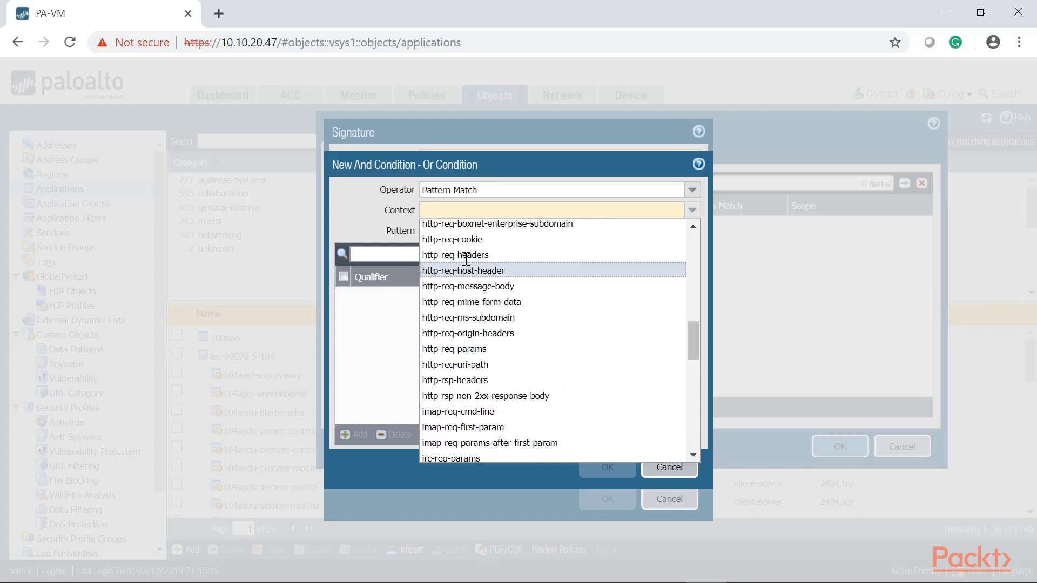
{"action": "left_click", "coordinate": [466, 255]}
{"action": "left_click", "coordinate": [493, 232]}
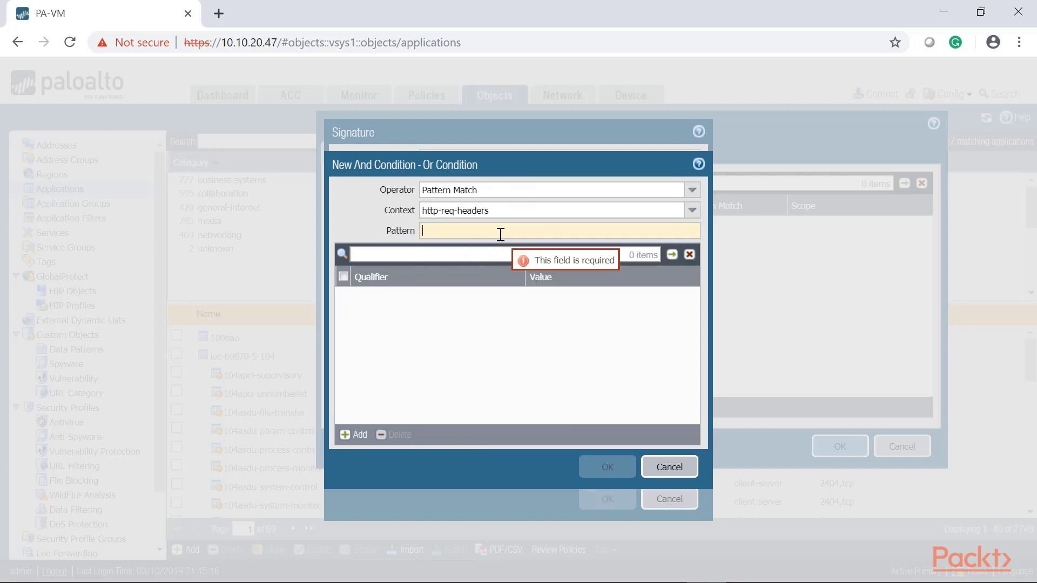
{"action": "type", "text": "www.thisism"}
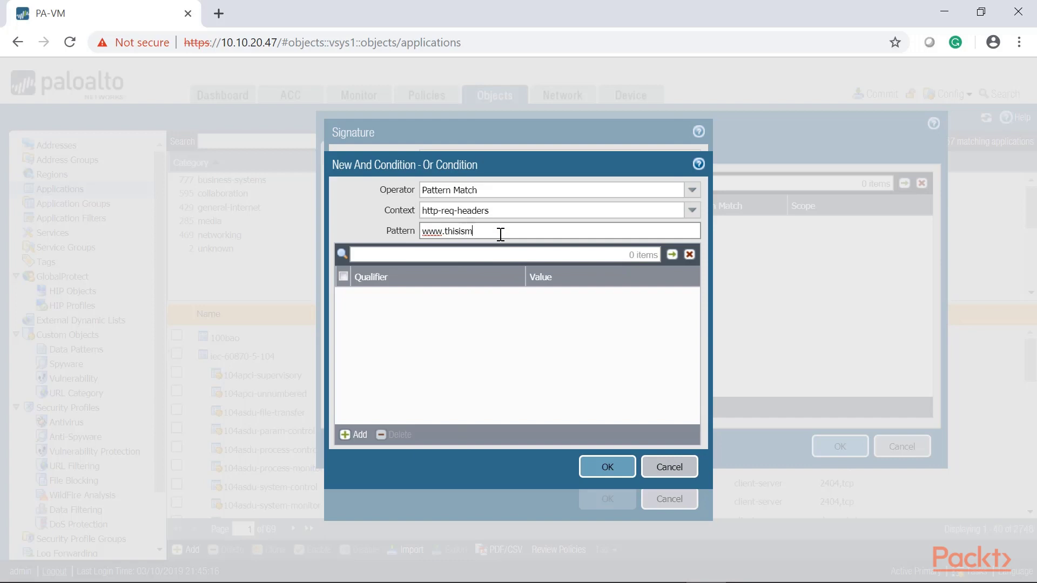
{"action": "type", "text": "ywebeite.com"}
{"action": "left_click_drag", "start_coordinate": [552, 229], "coordinate": [377, 227]}
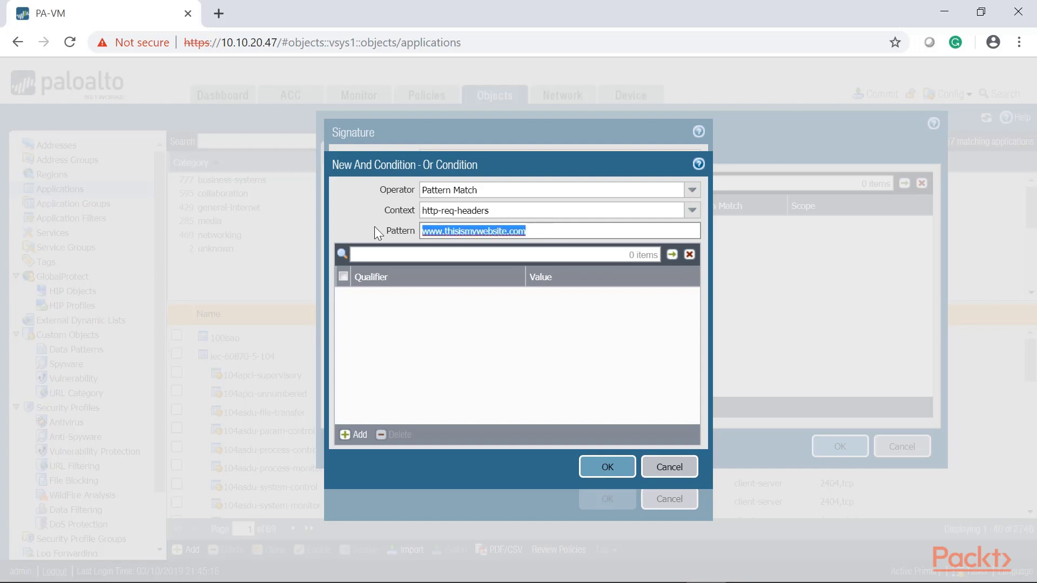
{"action": "left_click", "coordinate": [604, 468]}
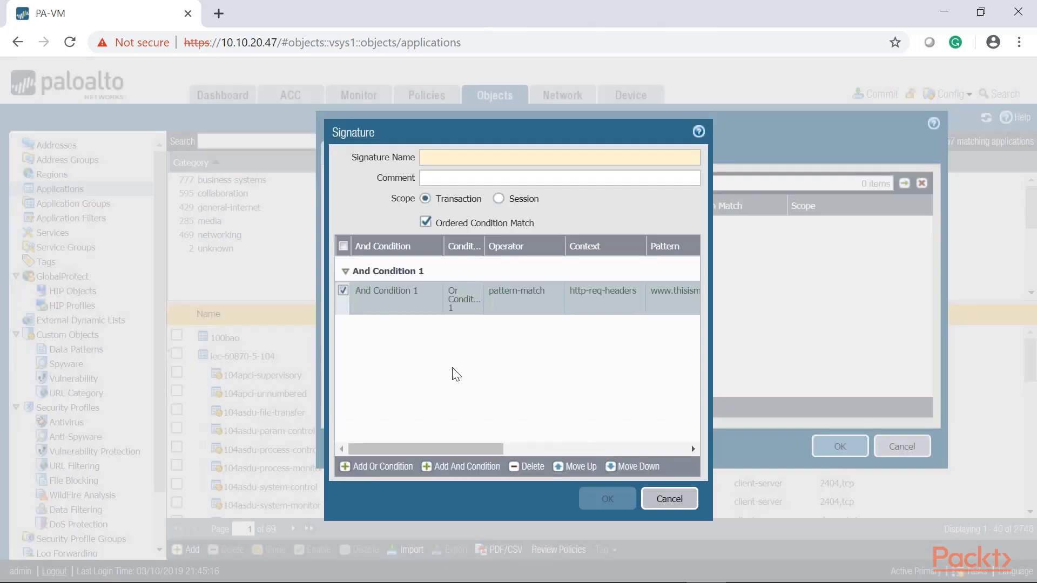
Step: Enter Identifier-CustomApp as the signature name and save it to CustomApp1
{"action": "left_click_drag", "start_coordinate": [455, 448], "coordinate": [543, 448]}
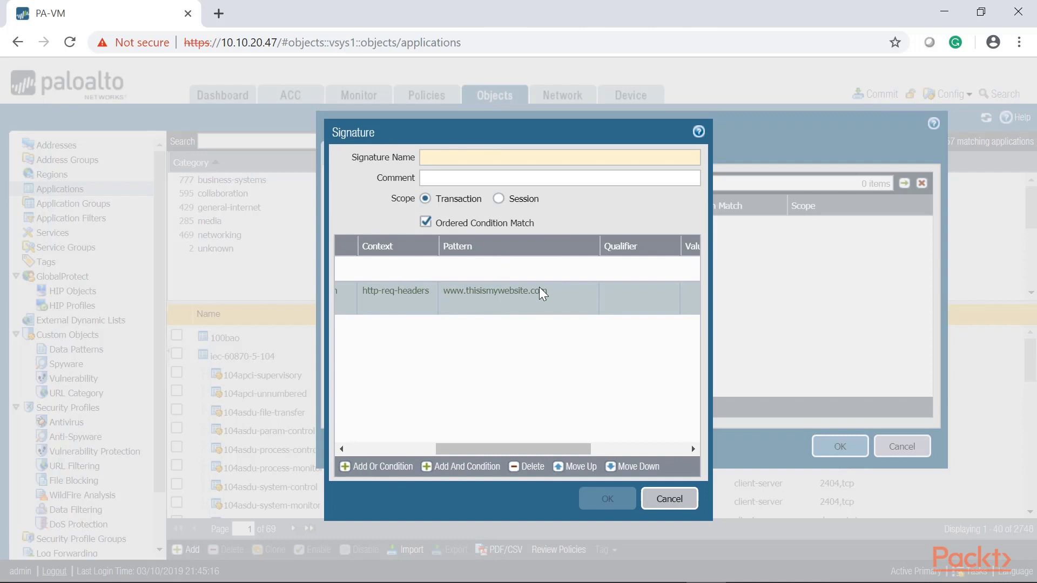
{"action": "left_click", "coordinate": [466, 155]}
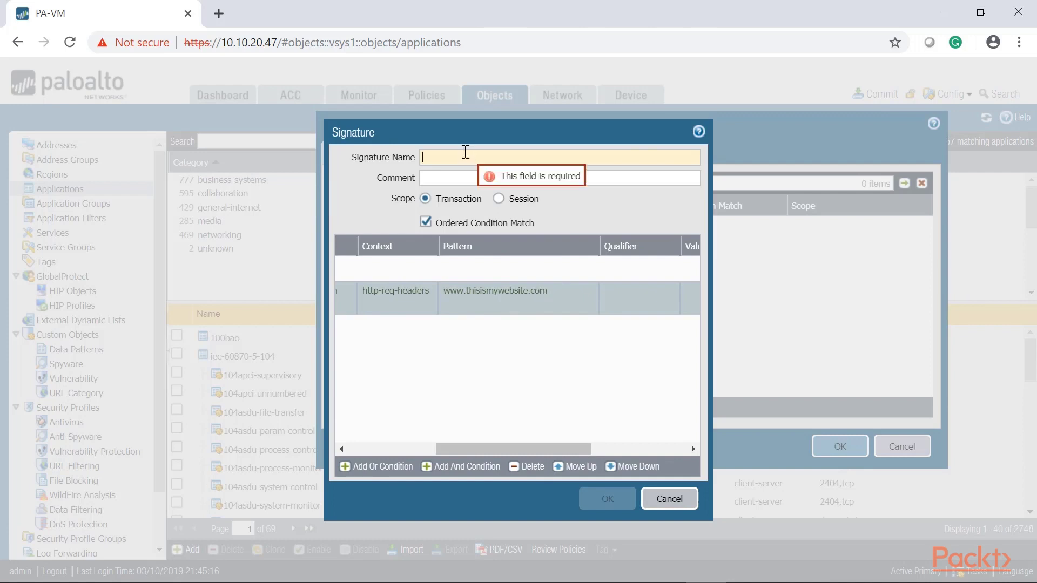
{"action": "type", "text": "Identif"}
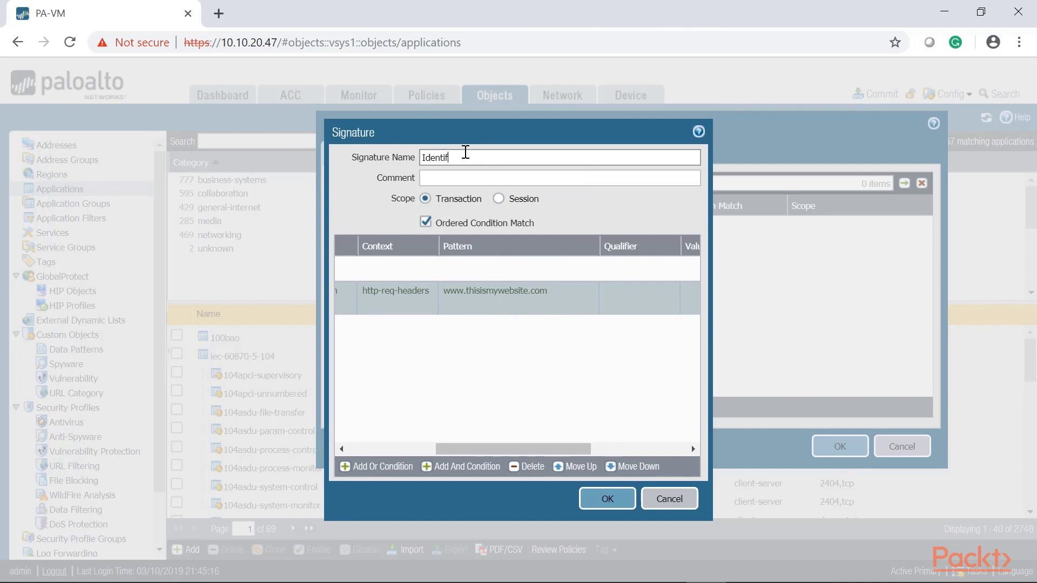
{"action": "type", "text": "ier-CustomApp"}
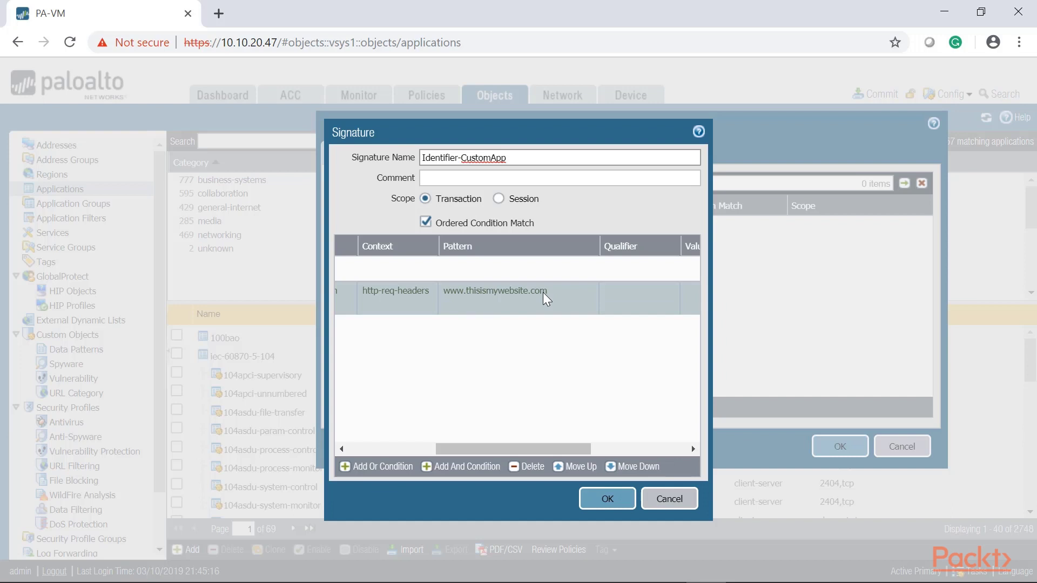
{"action": "left_click_drag", "start_coordinate": [524, 157], "coordinate": [378, 212]}
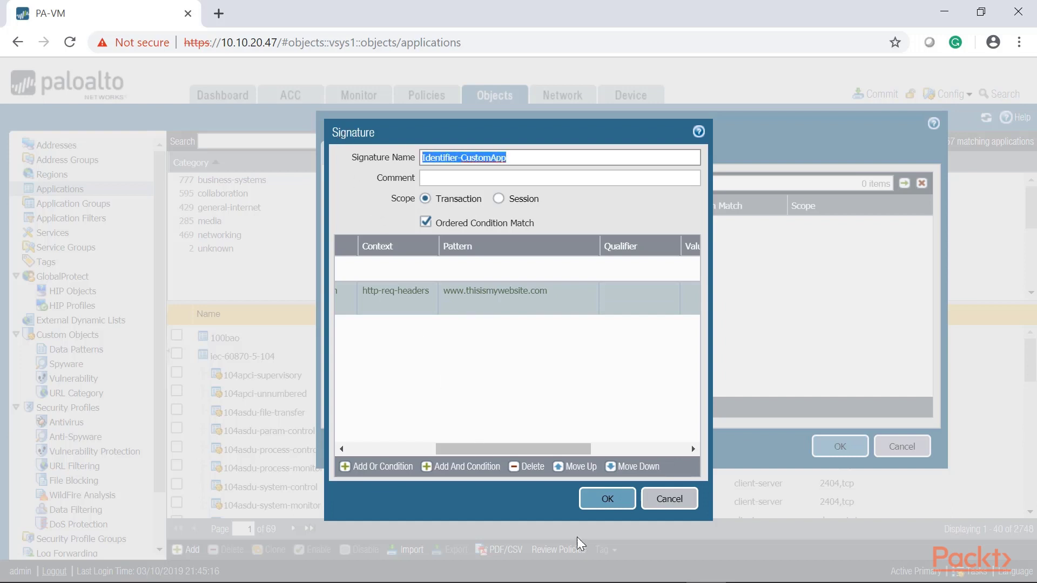
{"action": "left_click", "coordinate": [606, 499]}
Step: Review CustomApp1 on the Configuration tab, then close the application form back to the Applications list
{"action": "left_click", "coordinate": [355, 156]}
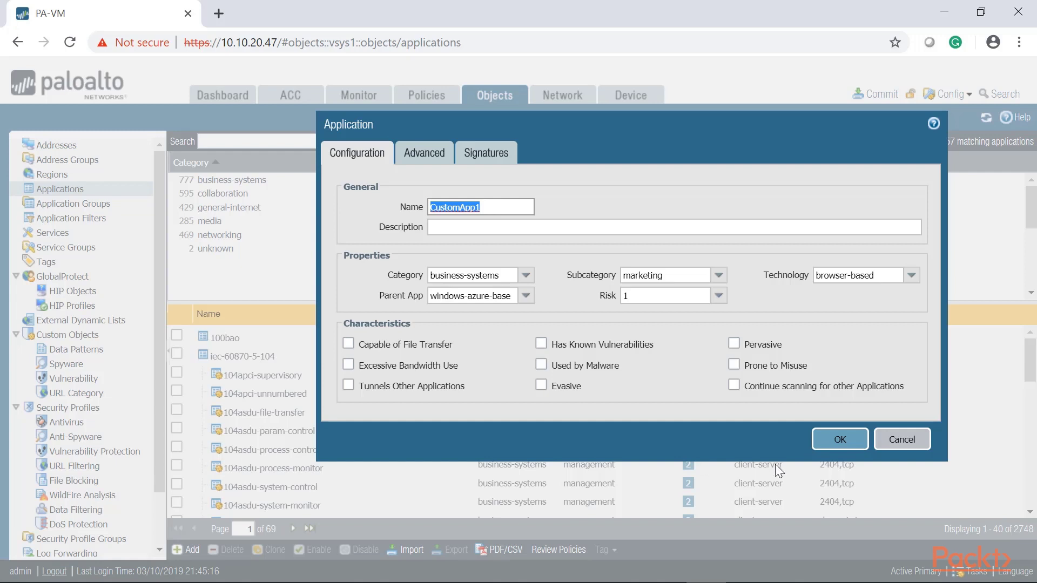
{"action": "left_click", "coordinate": [623, 229]}
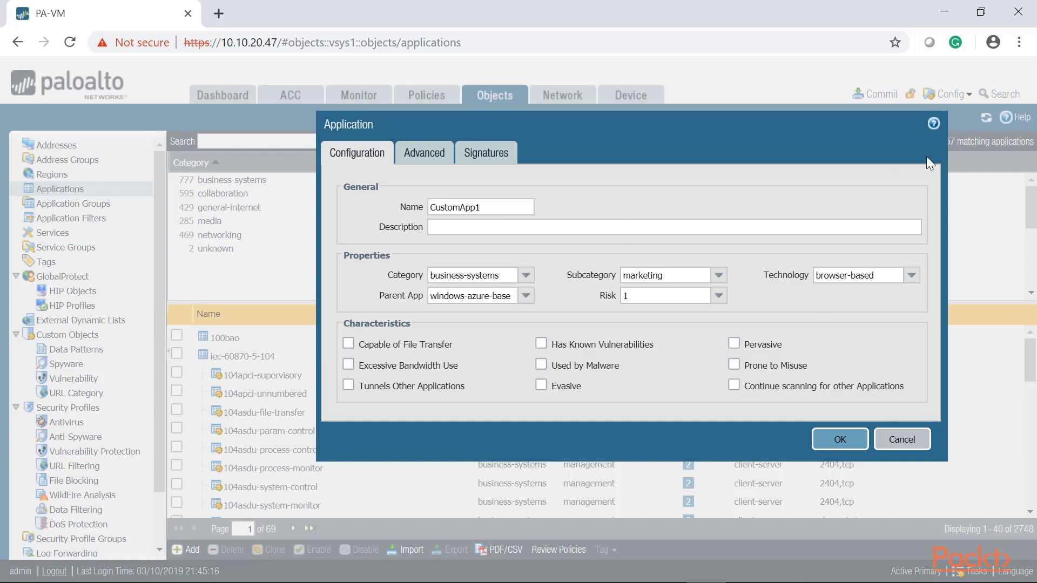
{"action": "left_click", "coordinate": [902, 439]}
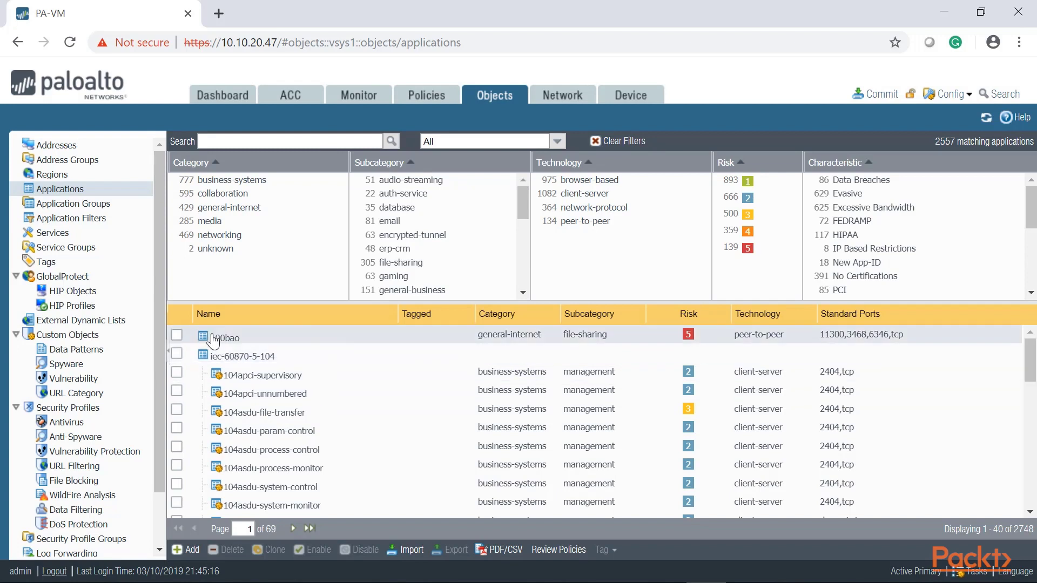
{"action": "mouse_move", "coordinate": [214, 340]}
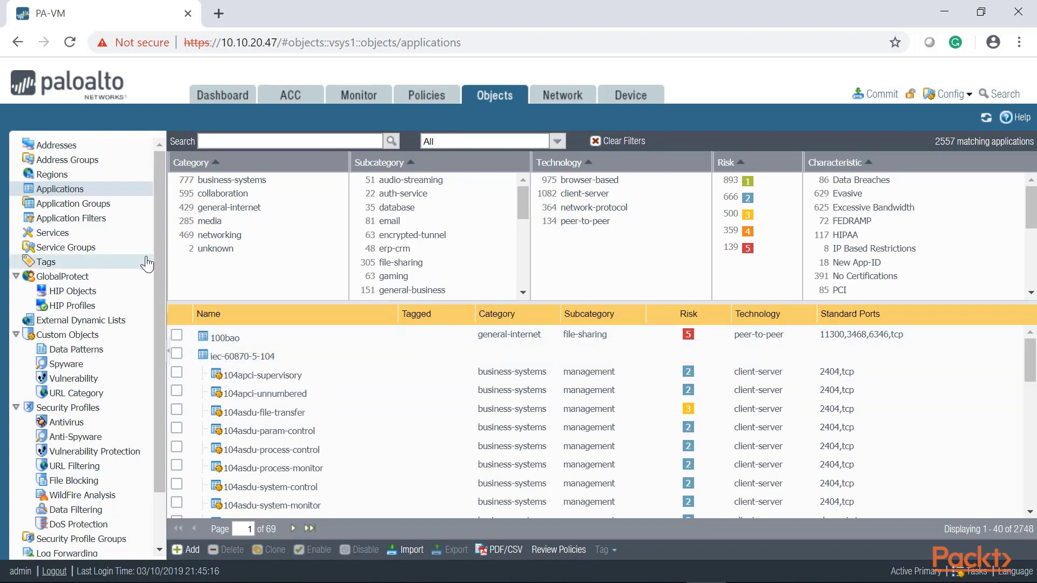
Step: Go to Objects > Application Groups and refresh the empty groups list
{"action": "left_click", "coordinate": [74, 209]}
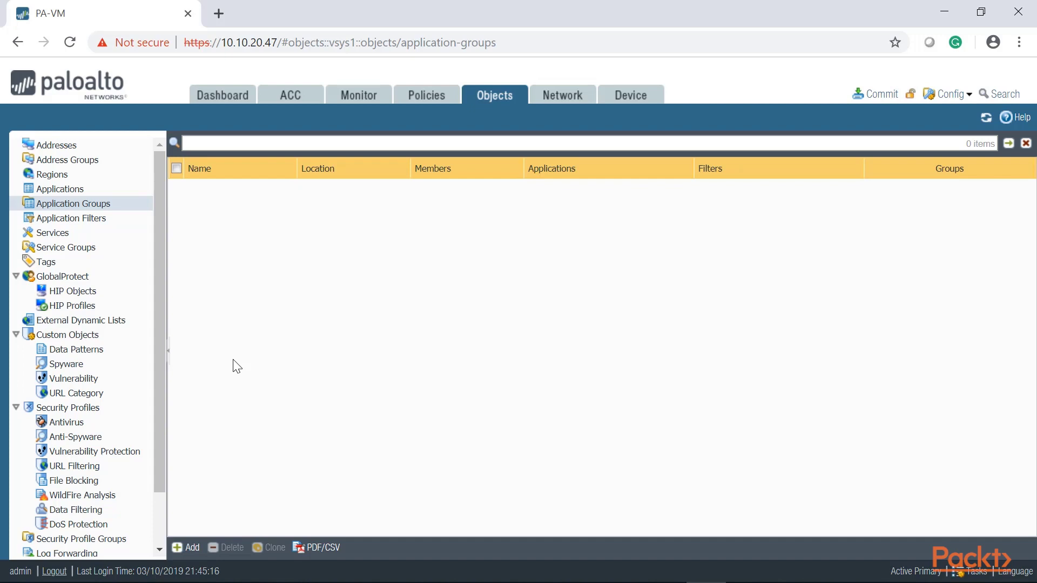
{"action": "left_click", "coordinate": [70, 203]}
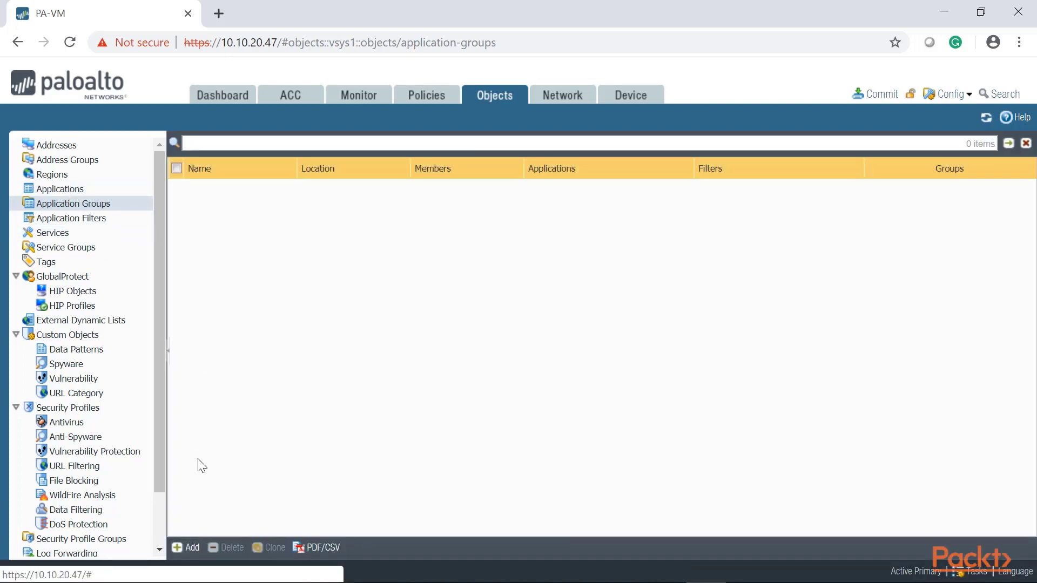
Step: Create a new application group named Youtube-Group and add a blank application entry
{"action": "left_click", "coordinate": [186, 547]}
{"action": "left_click", "coordinate": [502, 211]}
{"action": "type", "text": "Youtube-Group"}
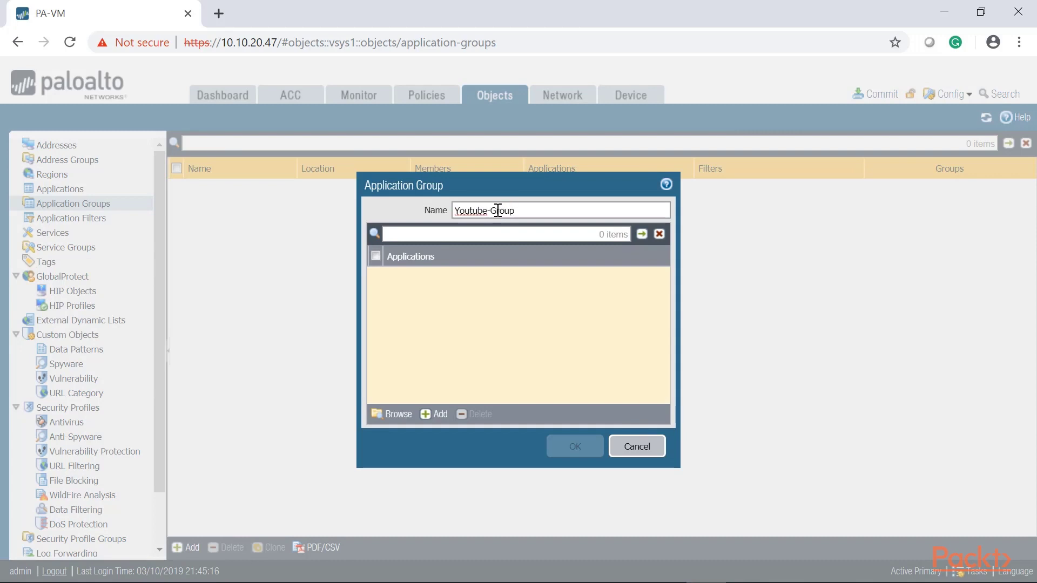
{"action": "left_click", "coordinate": [436, 415]}
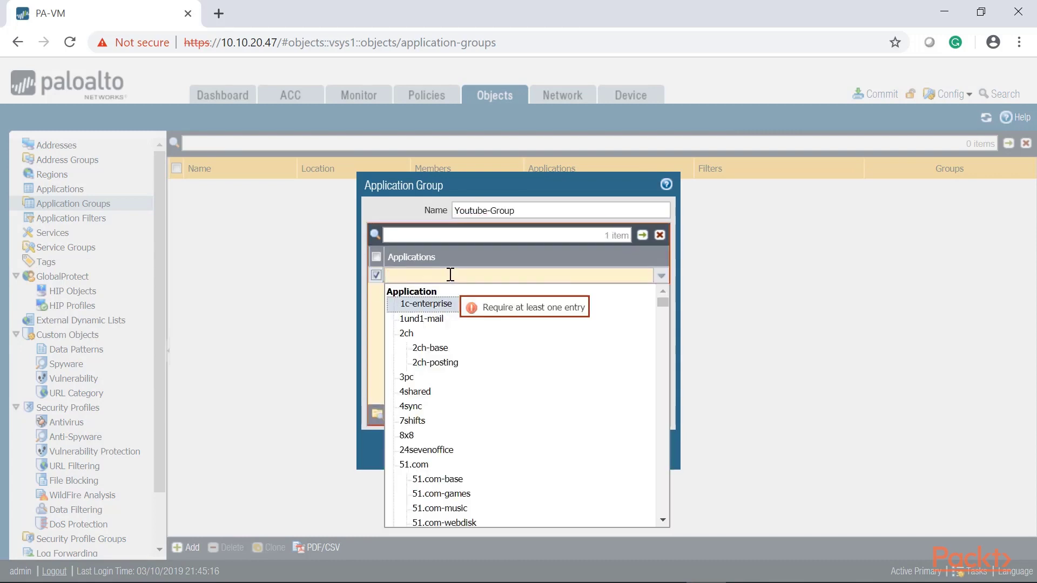